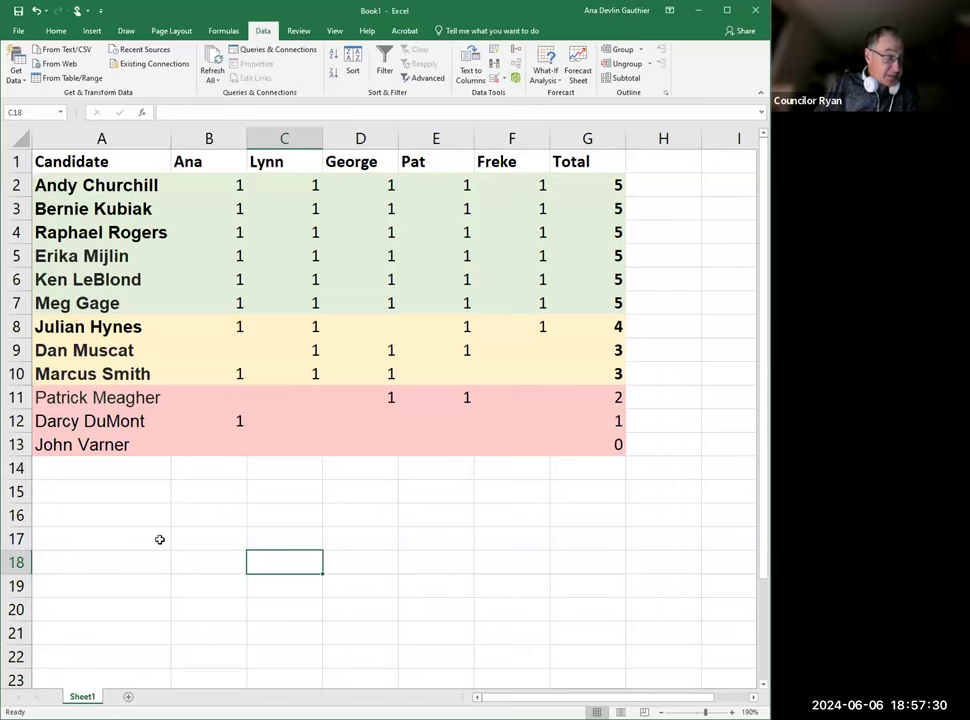
click(296, 505)
click(295, 499)
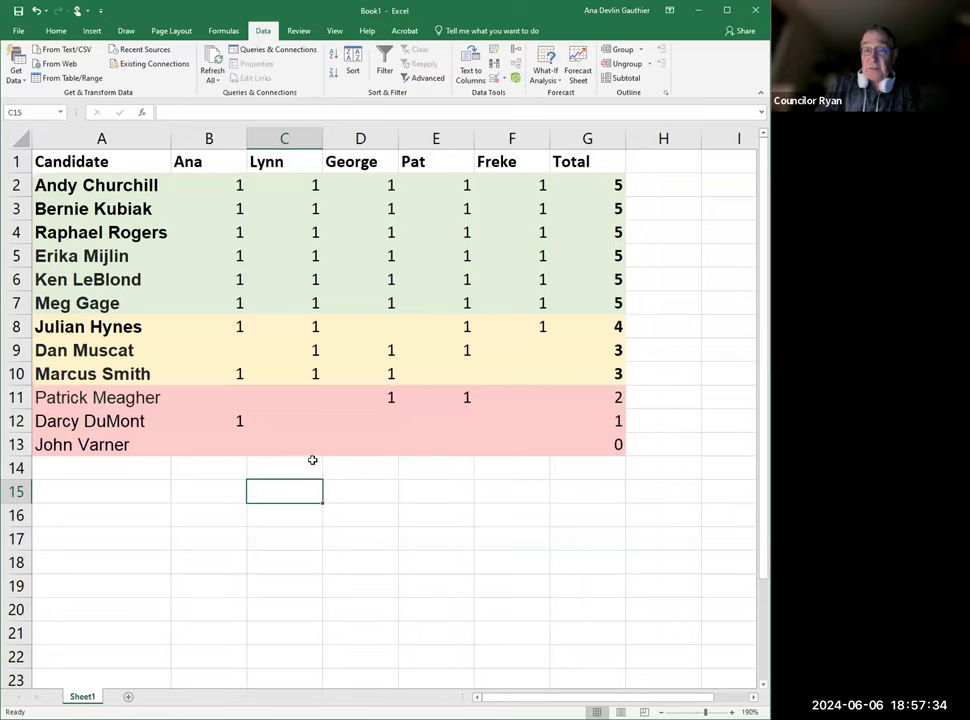
click(362, 536)
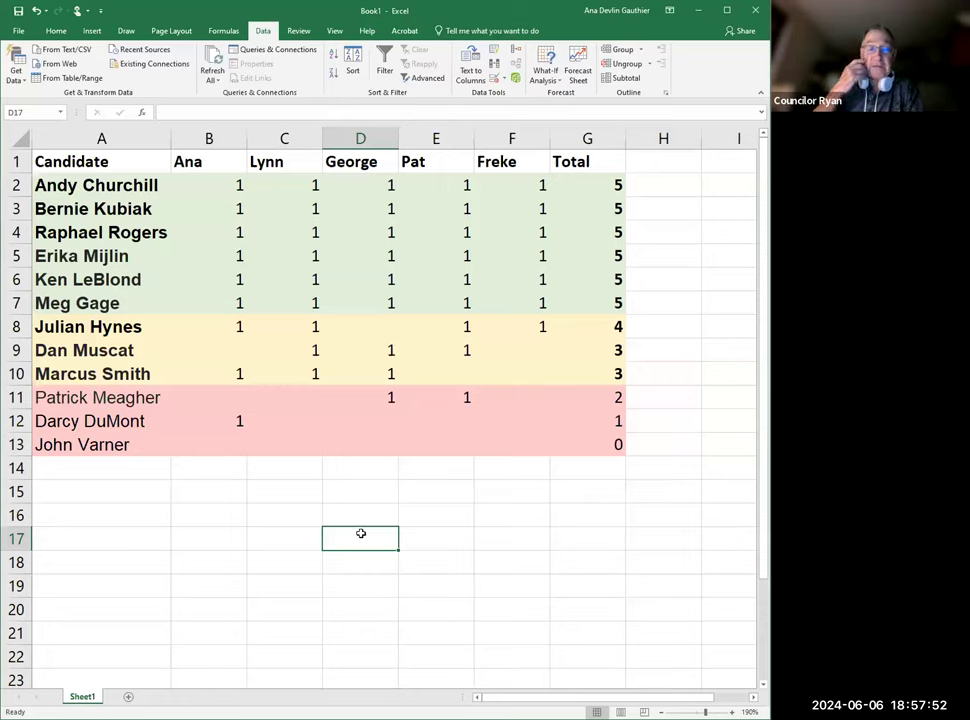
- Add a thin bottom border across the whole of row 10 to separate it from the red-shaded rows below
click(15, 373)
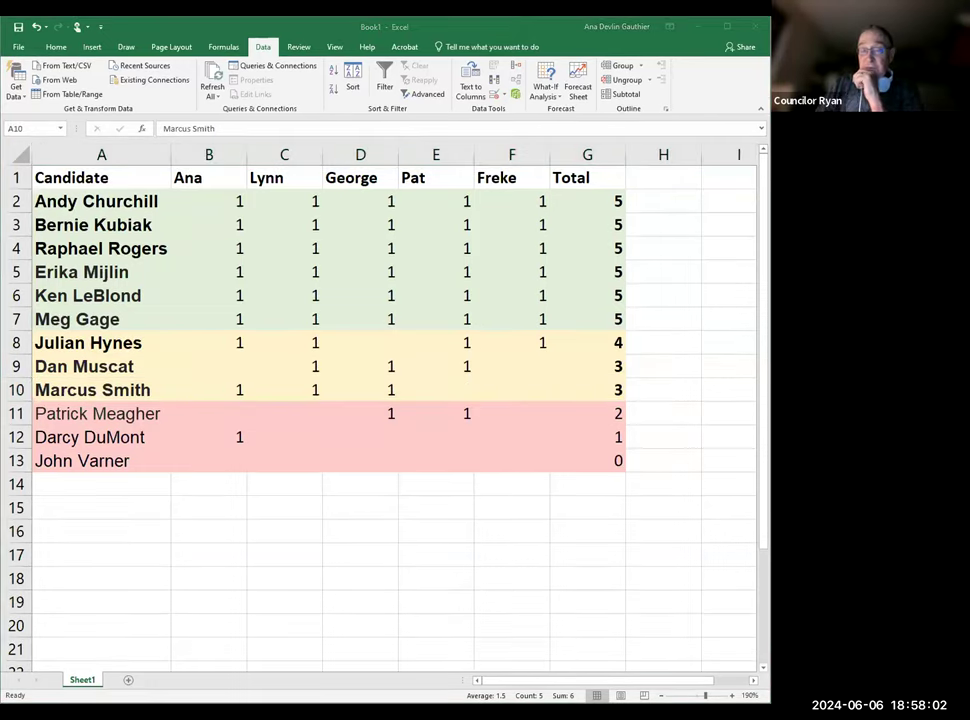
click(15, 390)
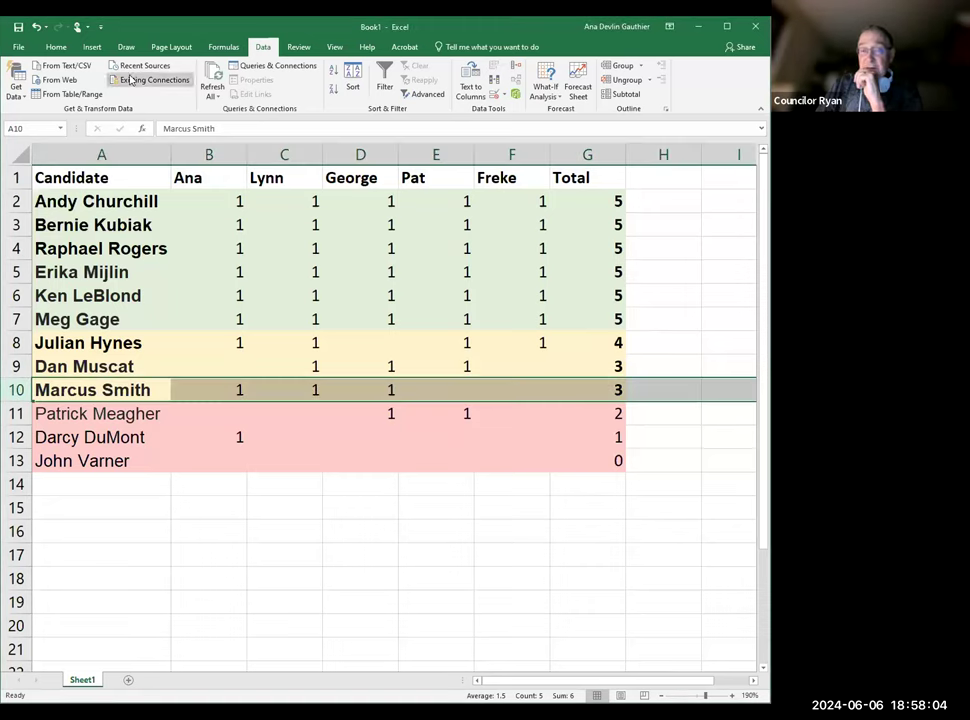
click(58, 47)
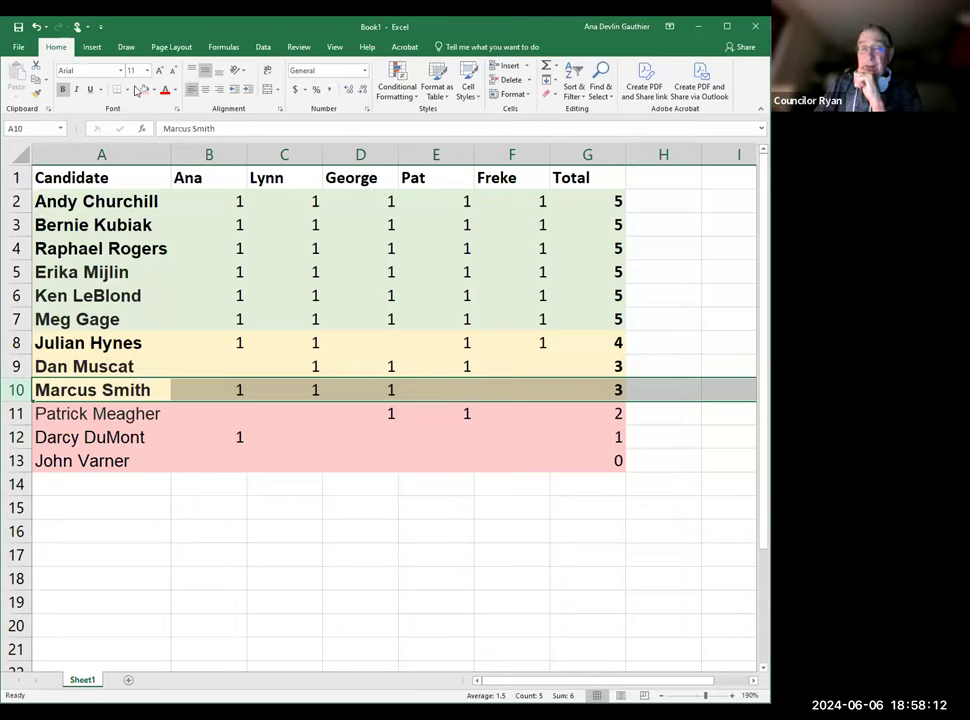
click(373, 514)
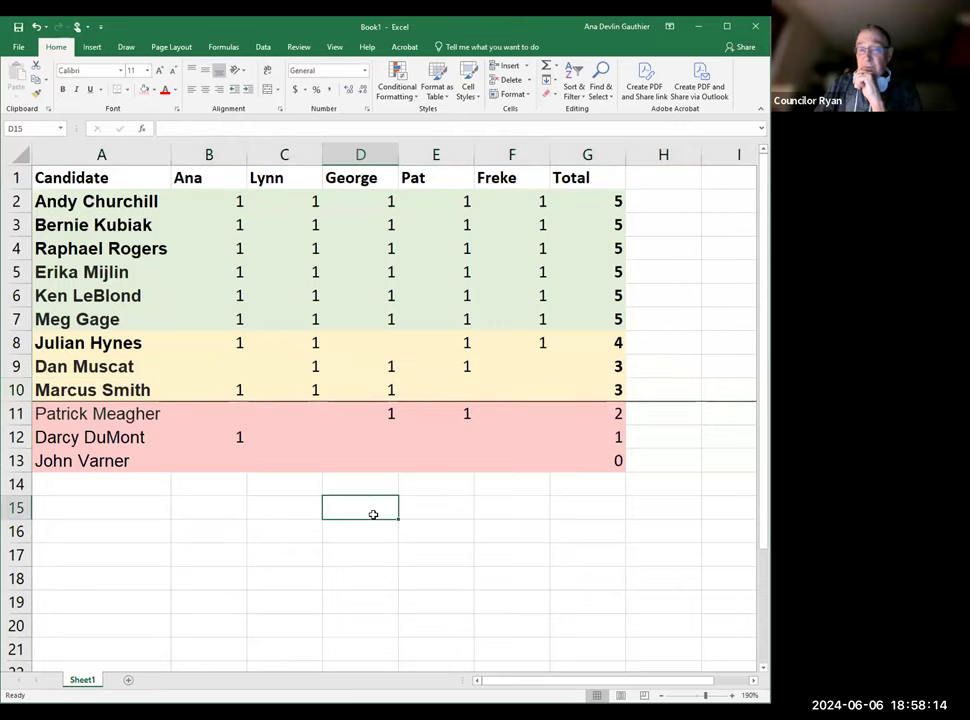
- Draw a thicker solid border line along the bottom edge of row 10 across table columns A to G, and stop drawing borders
click(10, 390)
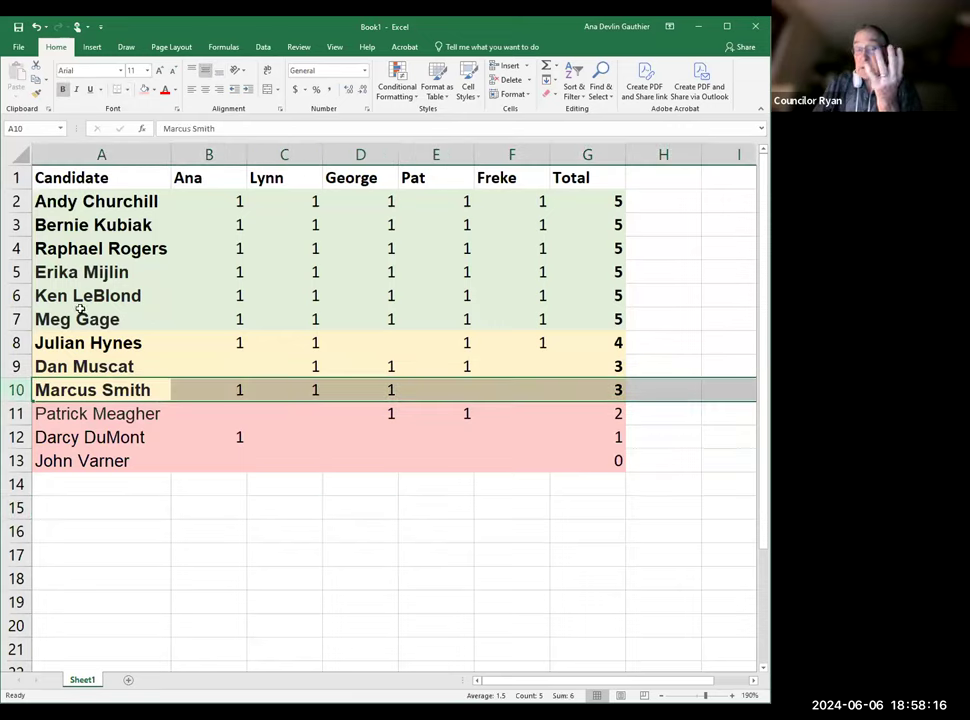
click(128, 90)
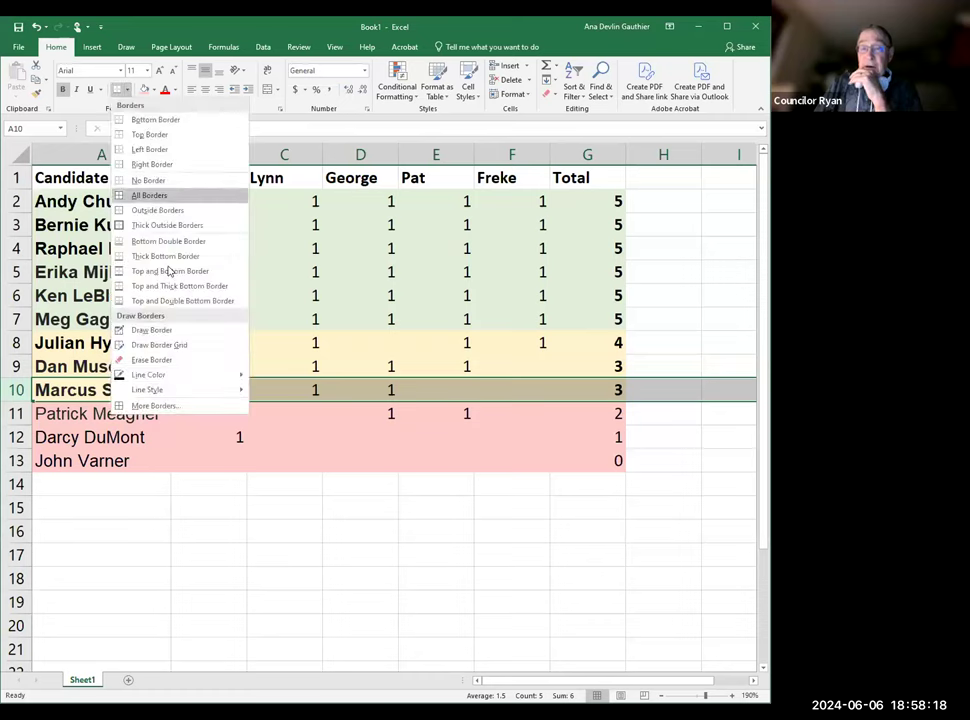
mouse_move(195, 379)
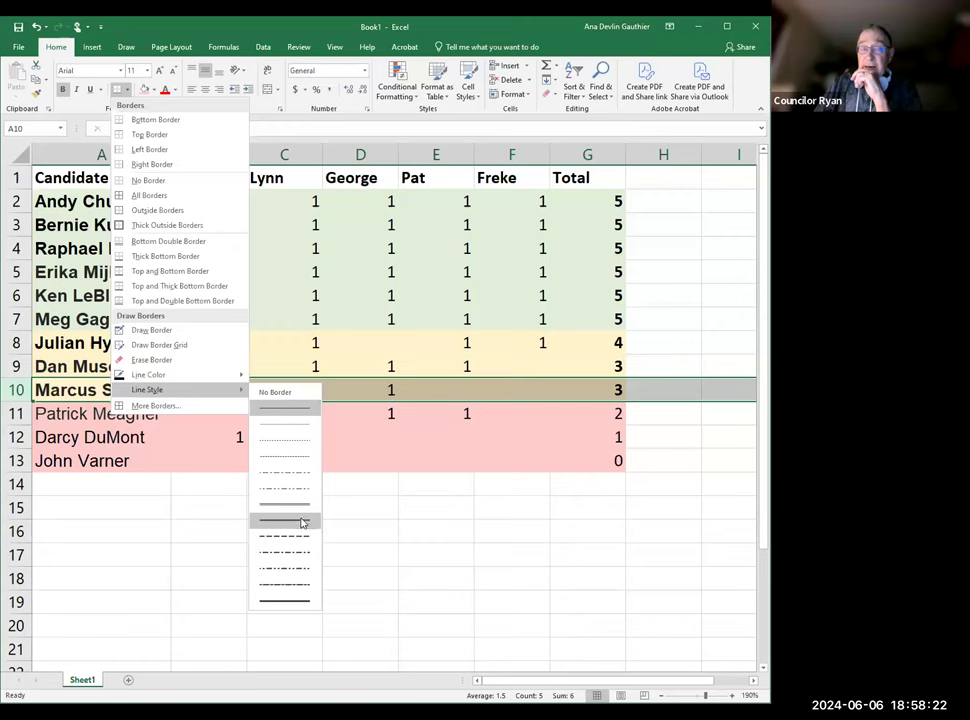
click(290, 520)
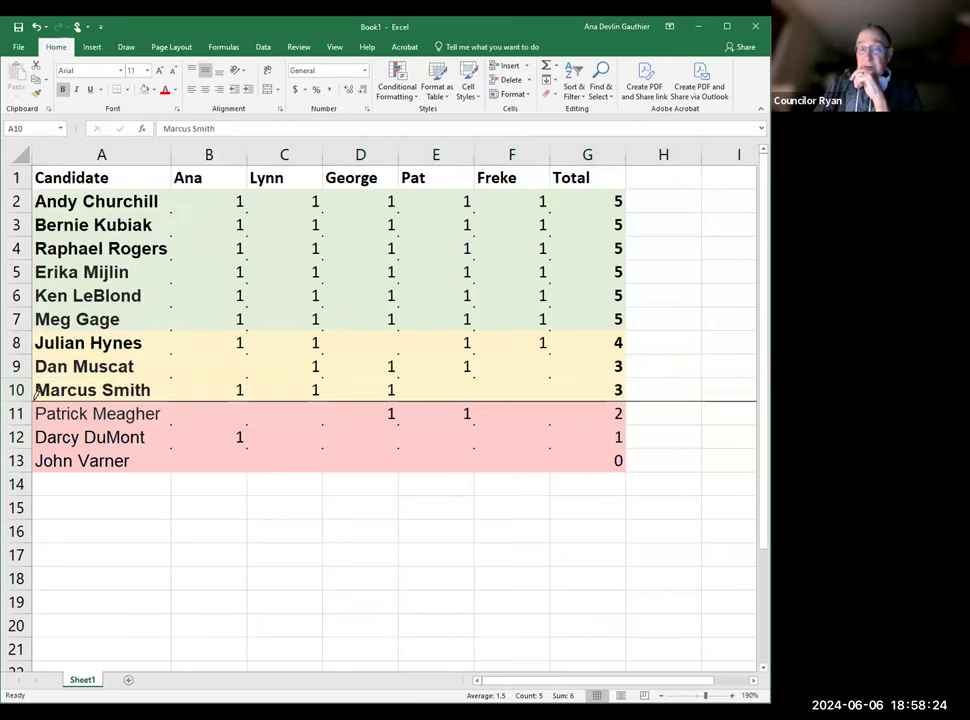
click(184, 399)
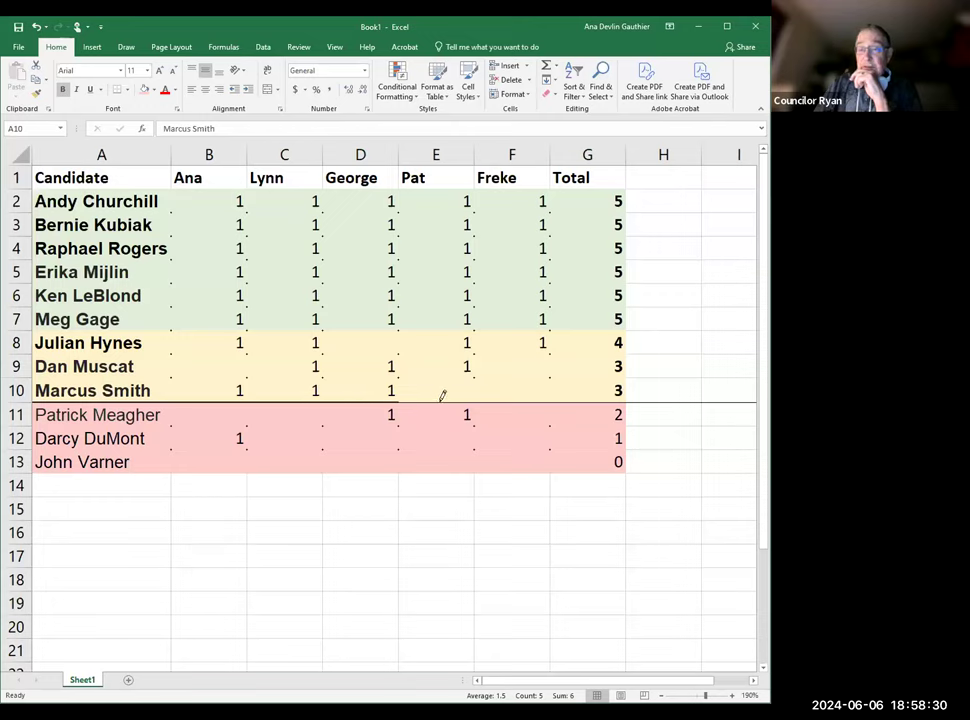
click(512, 401)
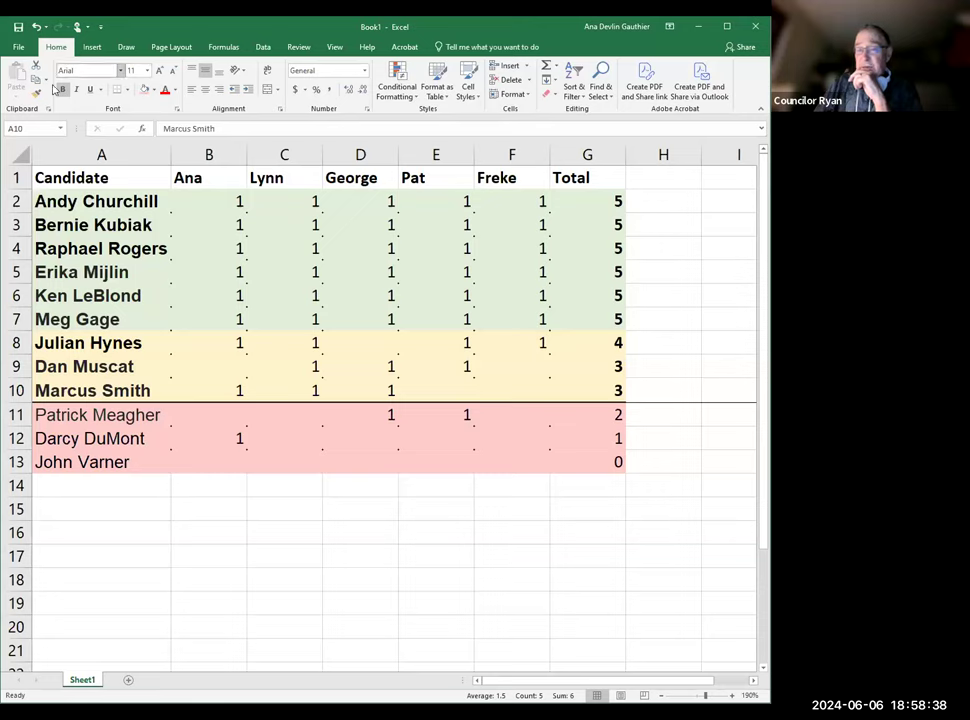
click(118, 90)
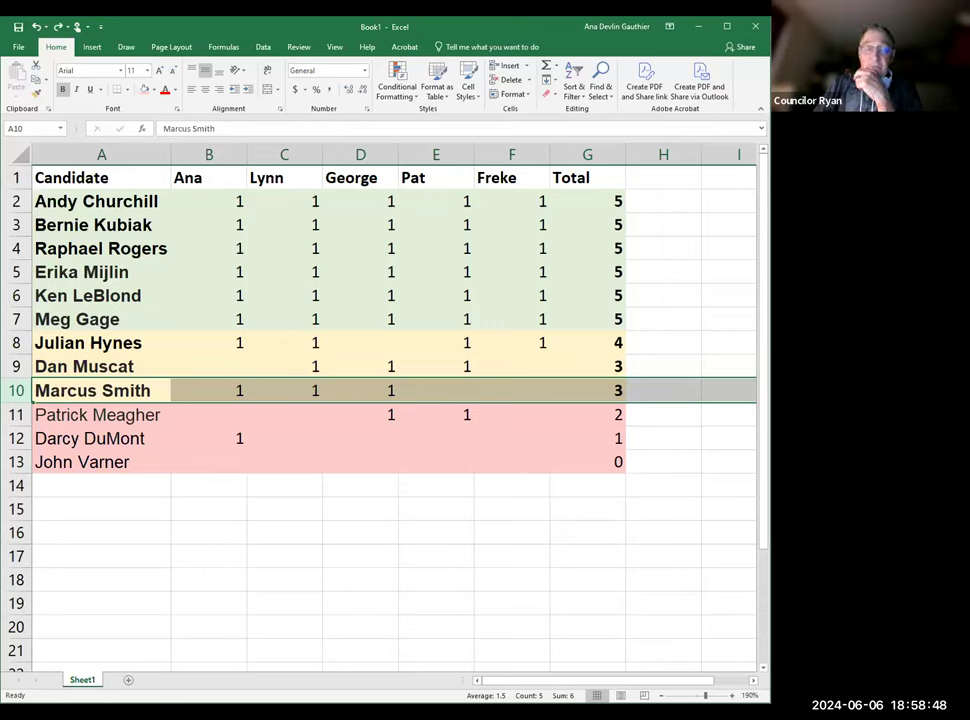
click(57, 502)
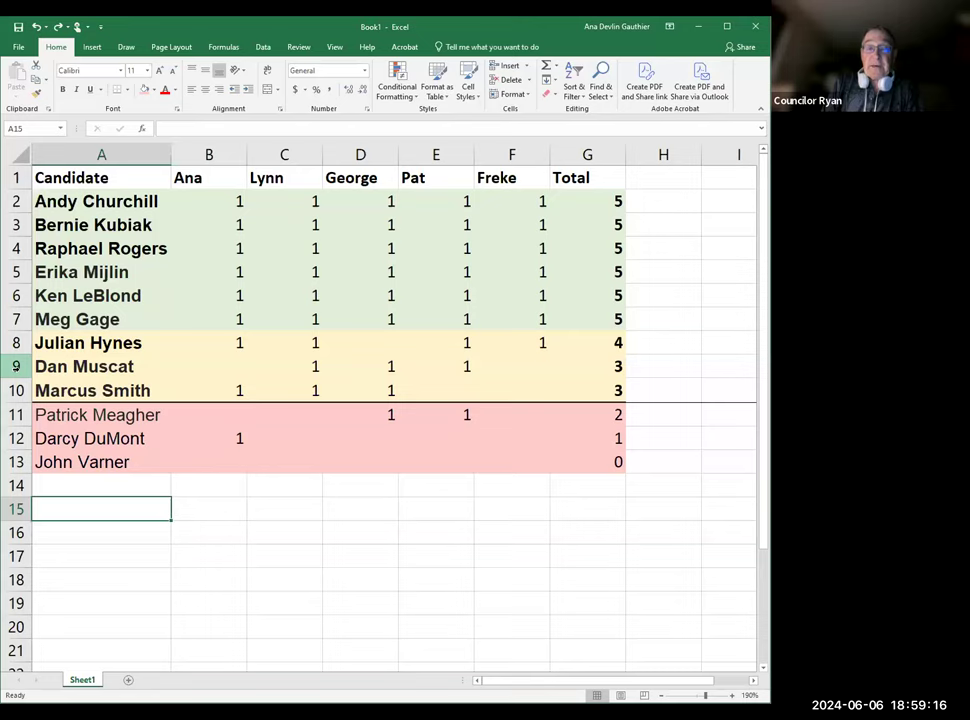
click(385, 549)
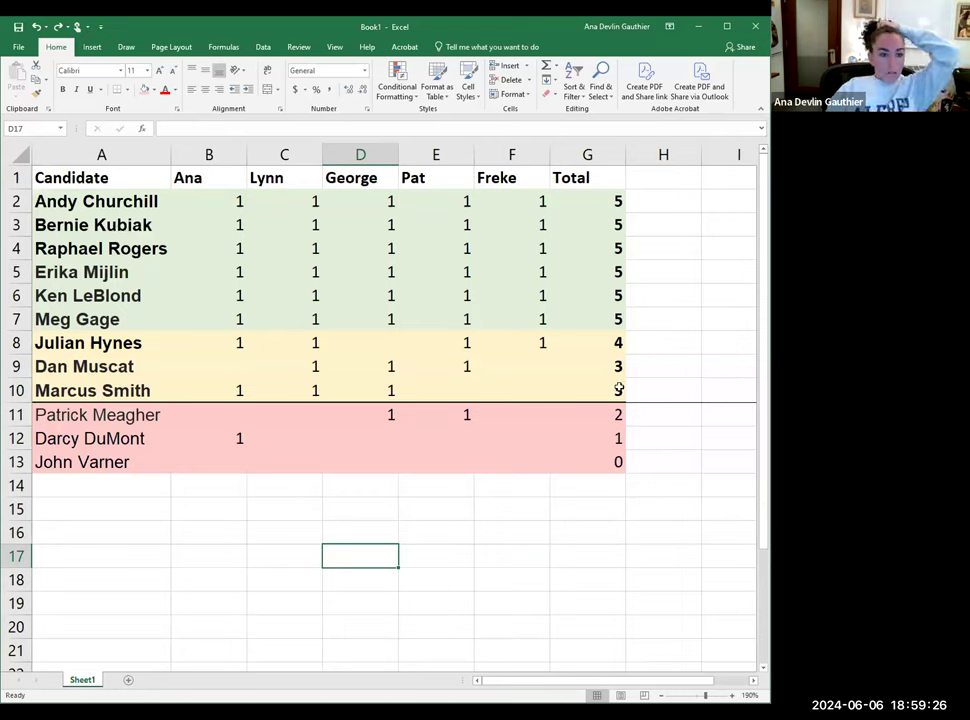
drag(107, 390, 79, 205)
click(115, 506)
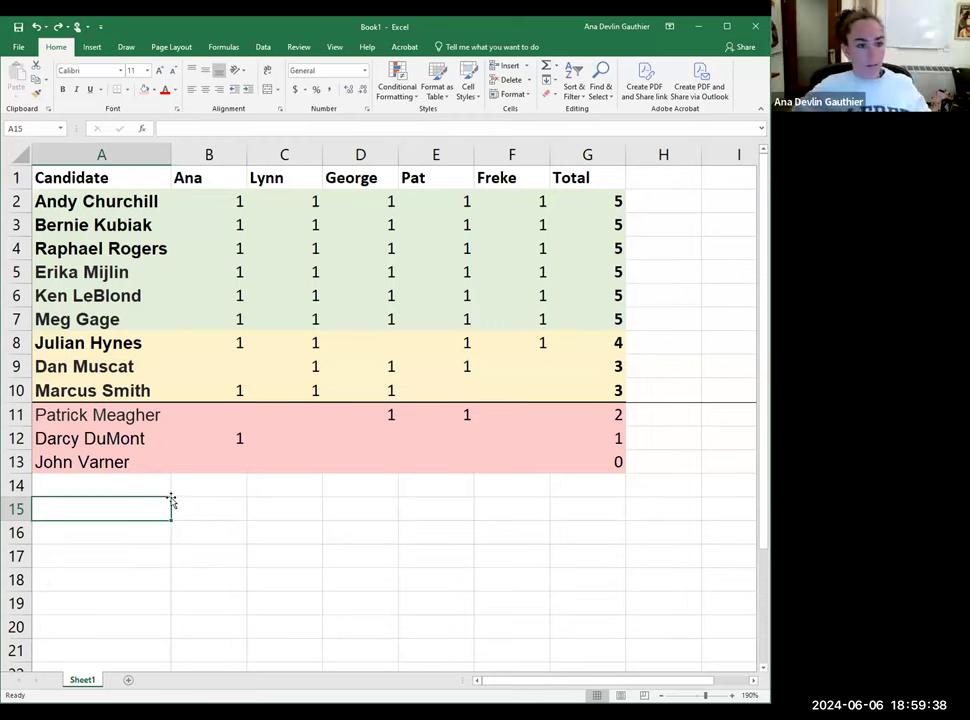
click(131, 550)
click(131, 523)
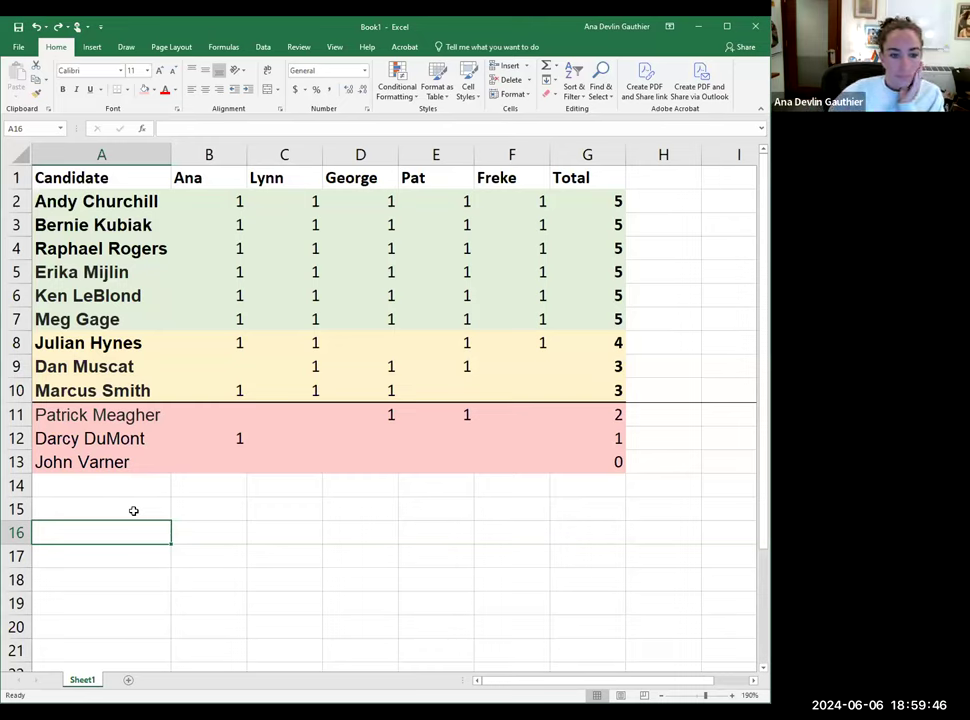
click(355, 506)
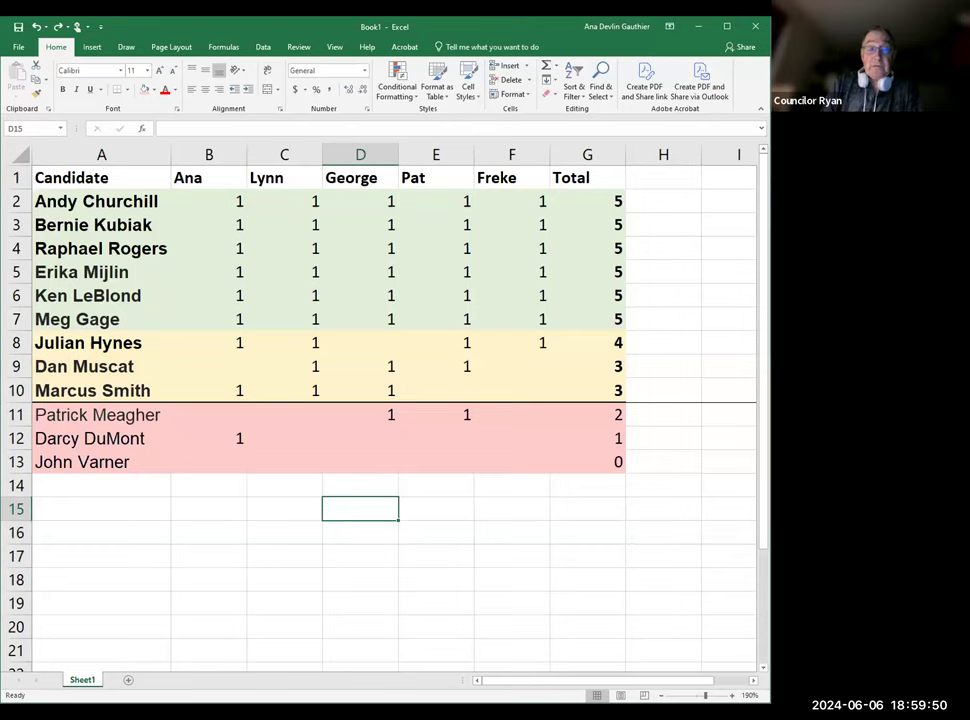
drag(127, 518, 180, 522)
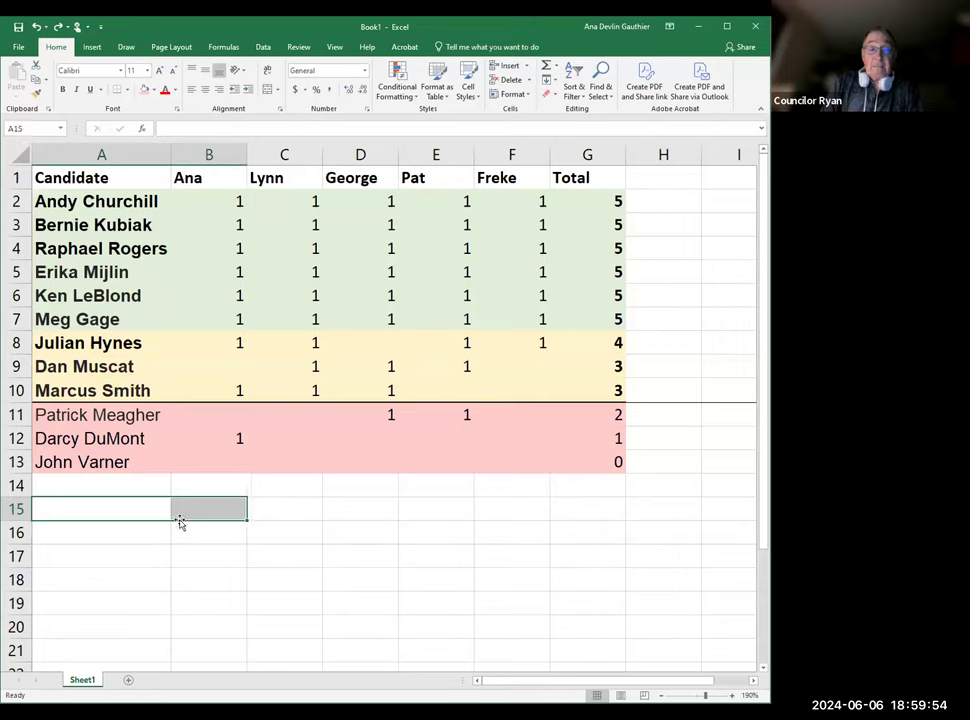
click(200, 538)
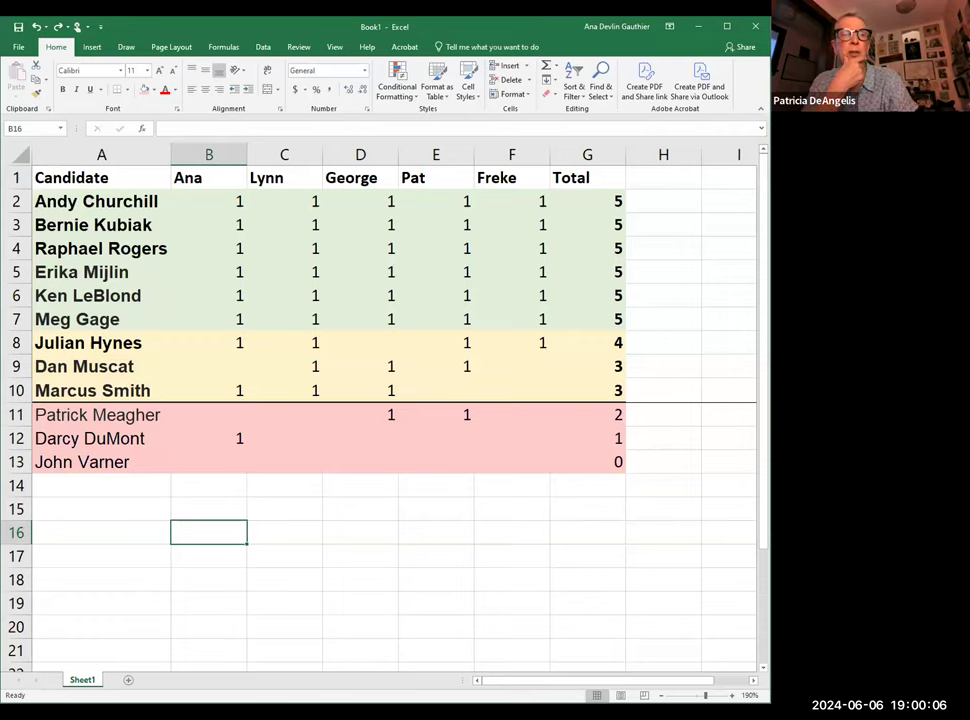
- Move the spreadsheet window lower on the screen and enter a vote of 1 in cell F9
drag(548, 25, 548, 117)
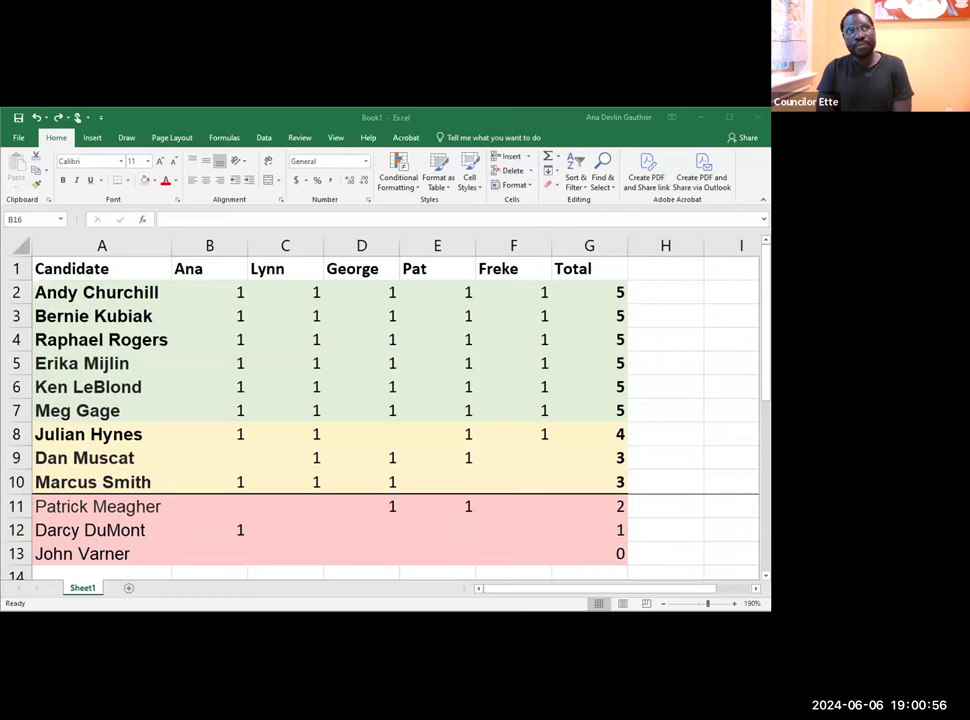
click(533, 462)
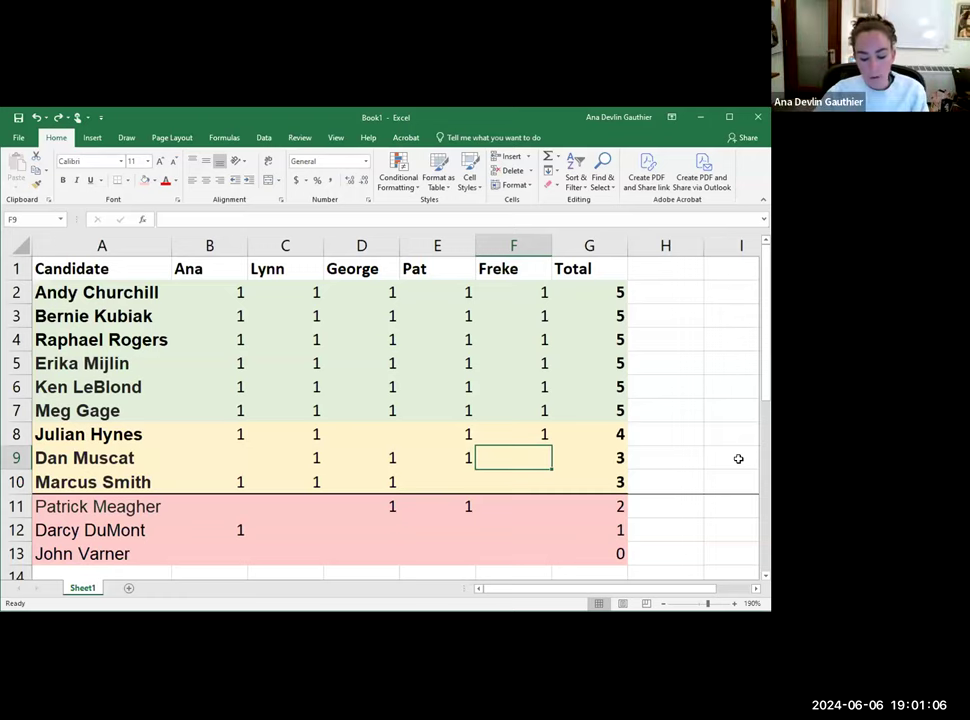
double_click(502, 460)
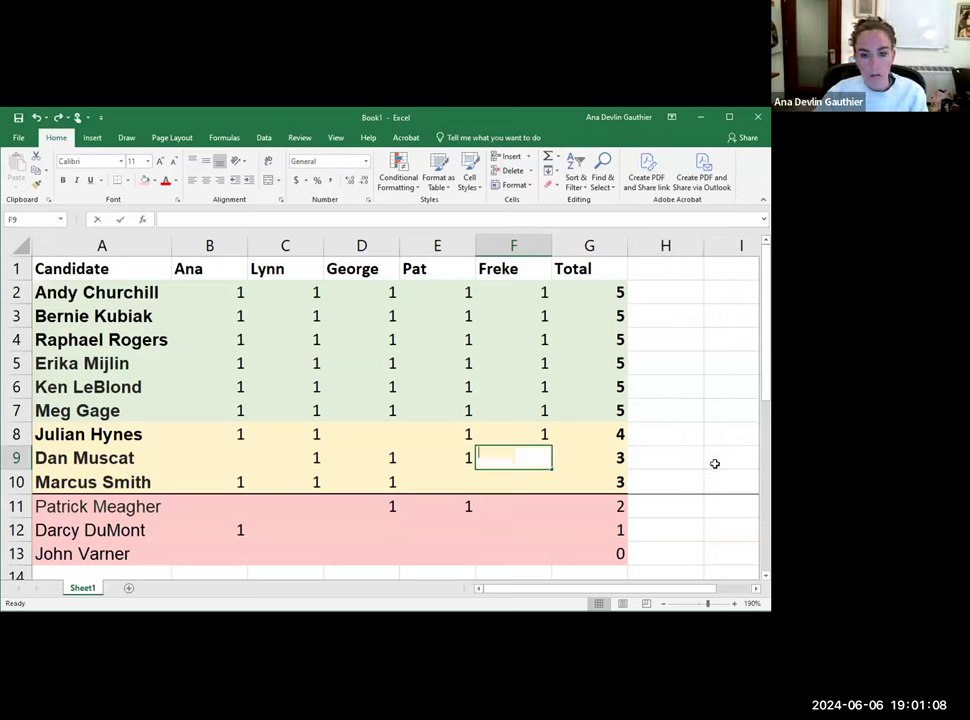
text(1)
click(697, 463)
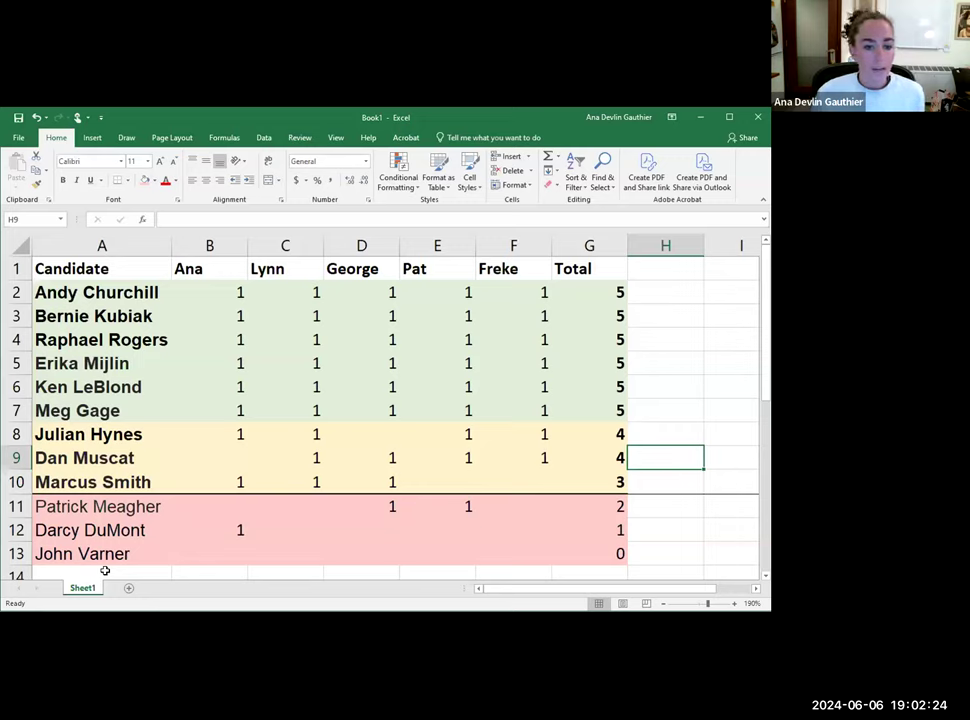
click(224, 530)
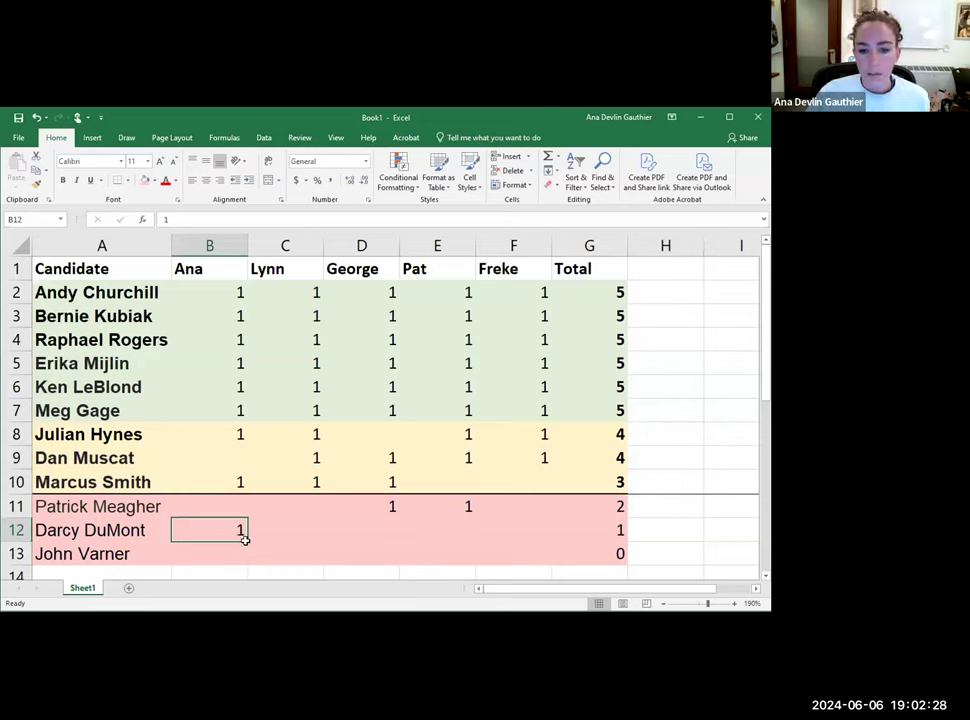
click(336, 526)
click(263, 529)
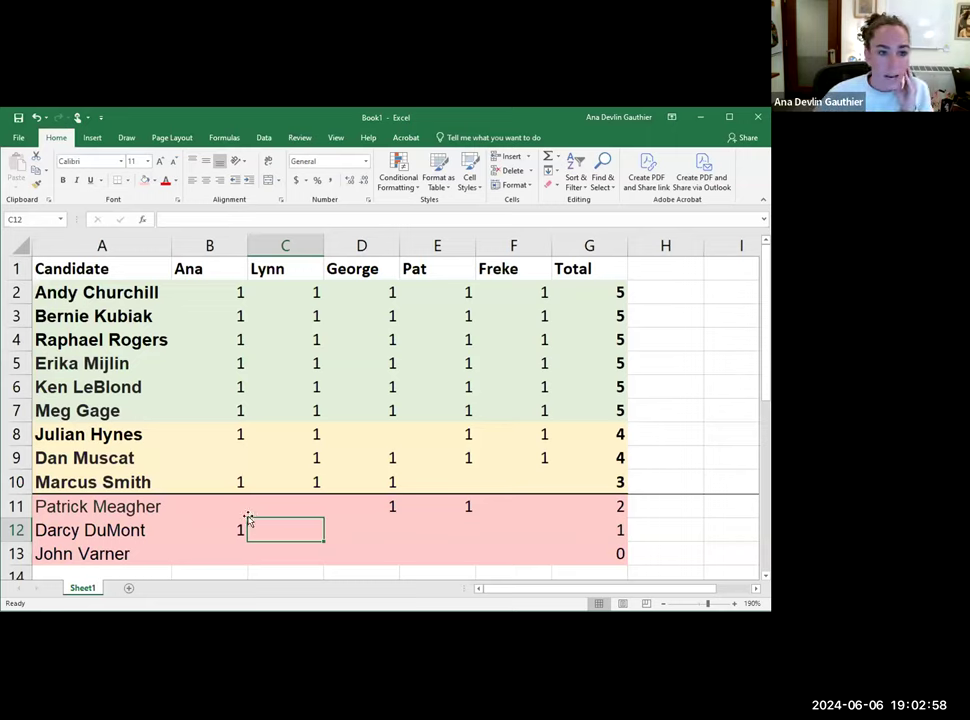
click(216, 531)
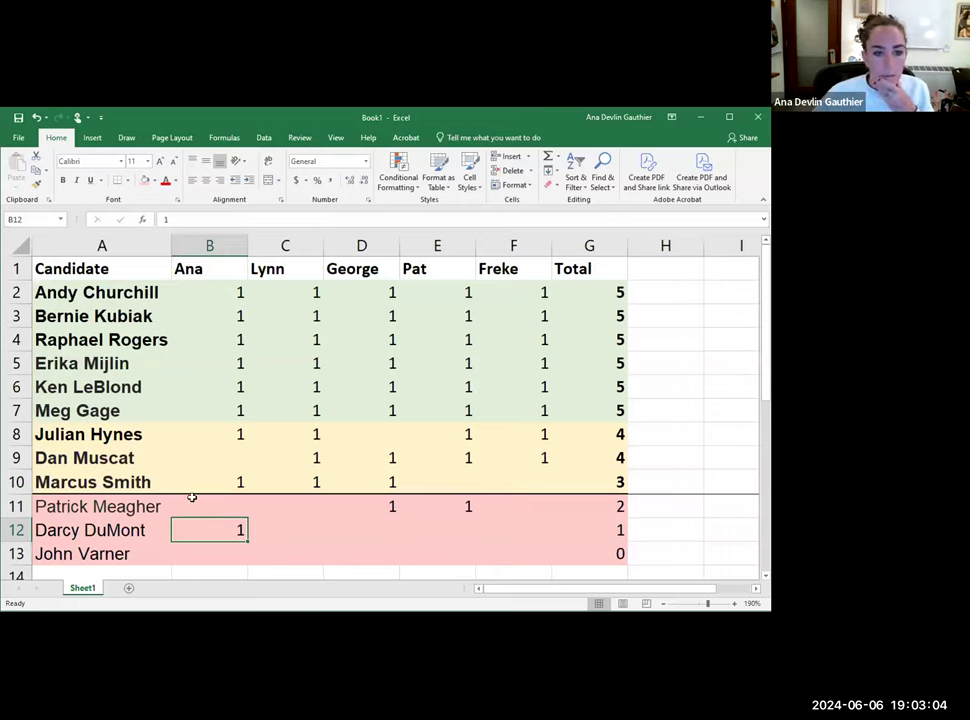
click(202, 551)
click(203, 567)
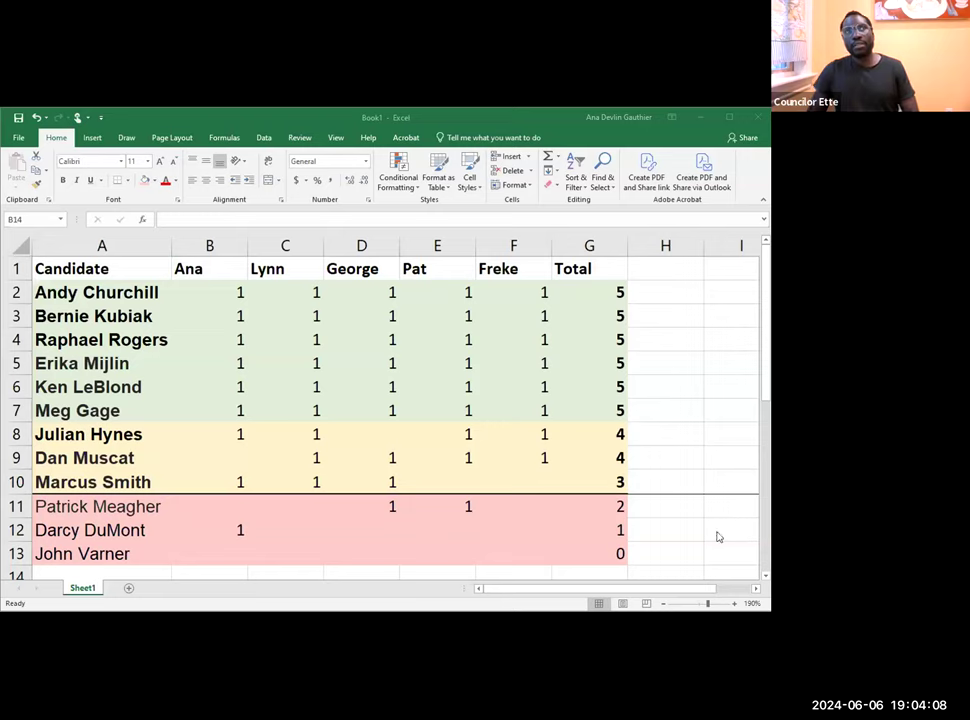
key(alt+Tab)
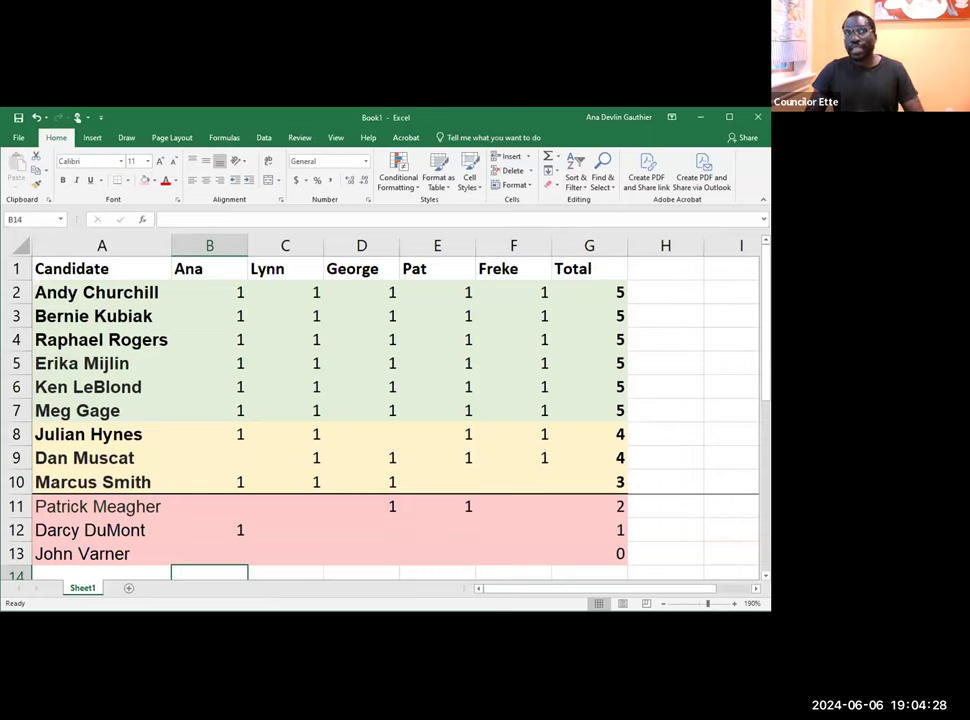
click(718, 353)
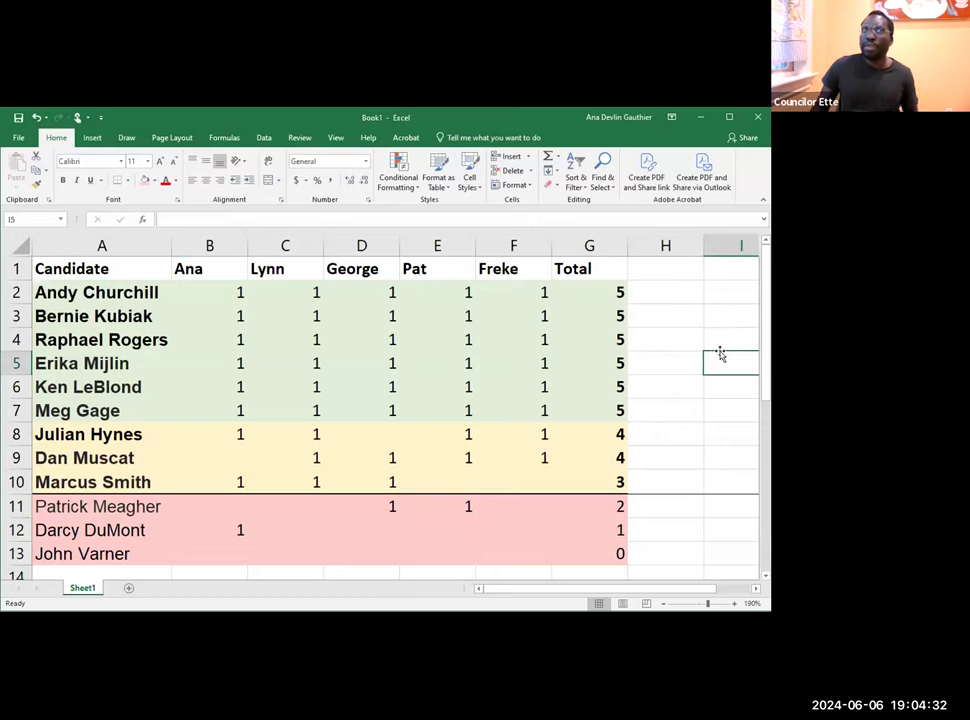